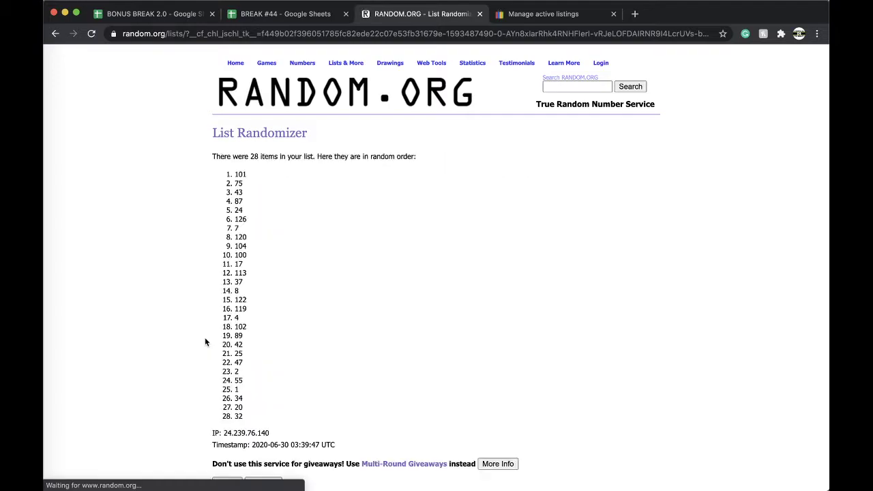
Re-randomize the 28-number list repeatedly until it has been randomized five times
scroll(227, 430, "down", 2)
left_click(227, 422)
scroll(241, 404, "down", 2)
left_click(227, 420)
scroll(258, 394, "down", 2)
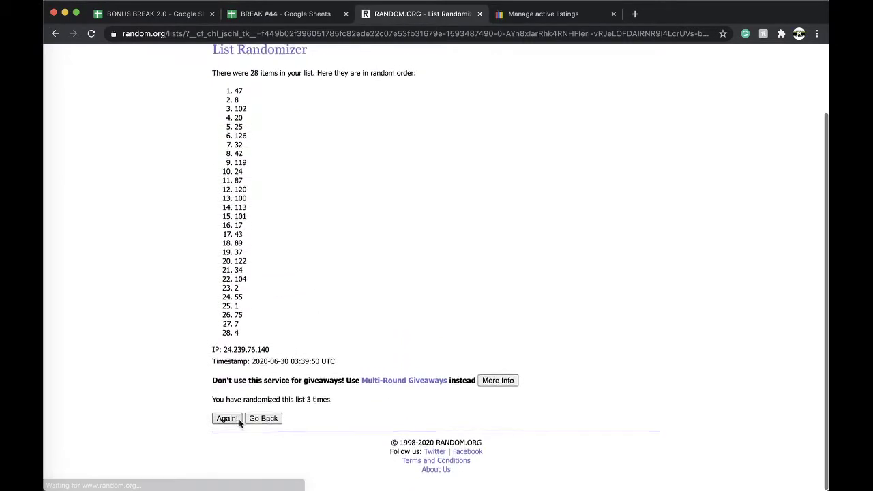
left_click(228, 421)
scroll(234, 422, "down", 2)
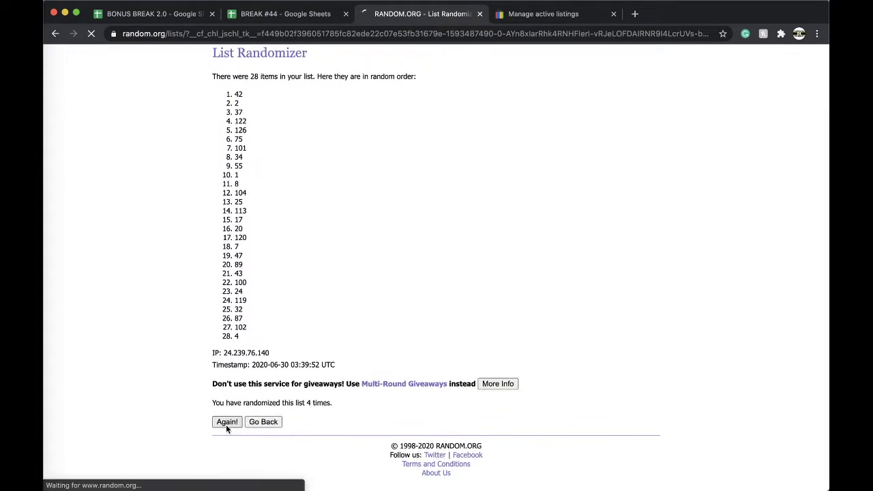
left_click(226, 424)
Switch to the BREAK #44 spreadsheet and highlight the number 34 in column E of #103 PREM PACKS in yellow
left_click(293, 14)
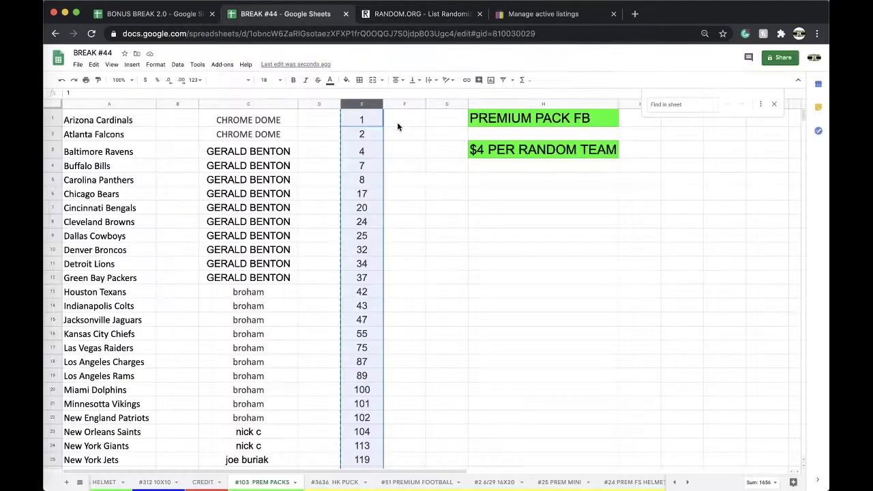
left_click(369, 264)
left_click(347, 79)
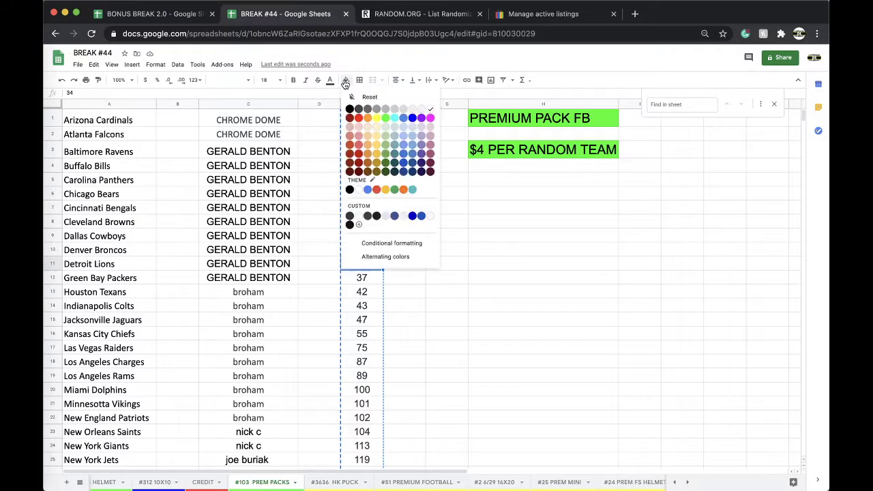
left_click(376, 116)
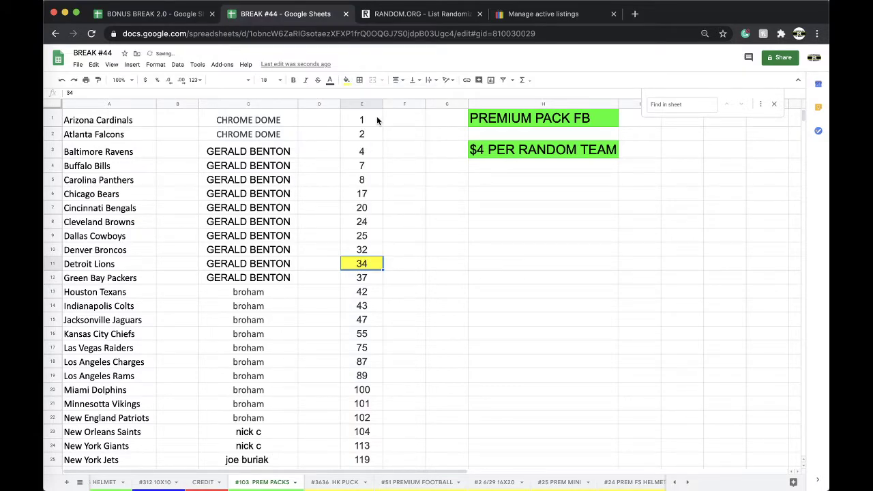
Duplicate the #103 PREM PACKS sheet and rename the copy #104 PREM PACKS
left_click(295, 482)
left_click(248, 350)
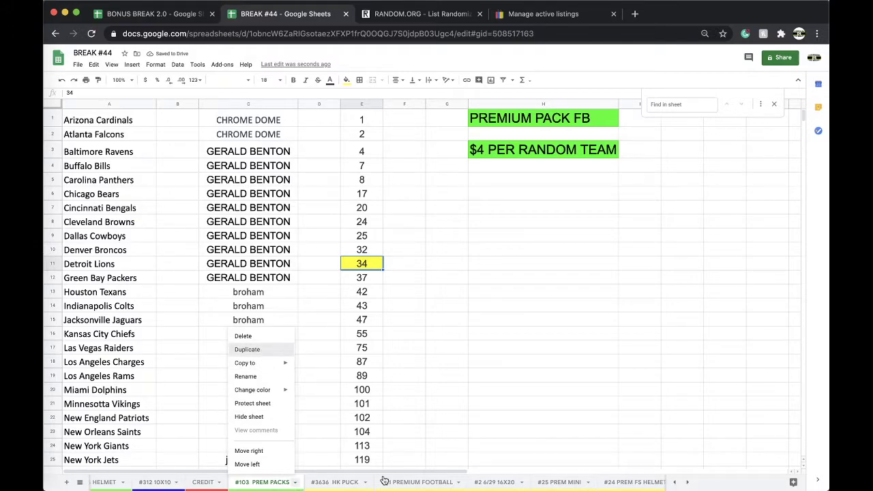
double_click(334, 482)
left_click_drag(354, 482, 294, 482)
type("#104")
key("Return")
left_click(404, 417)
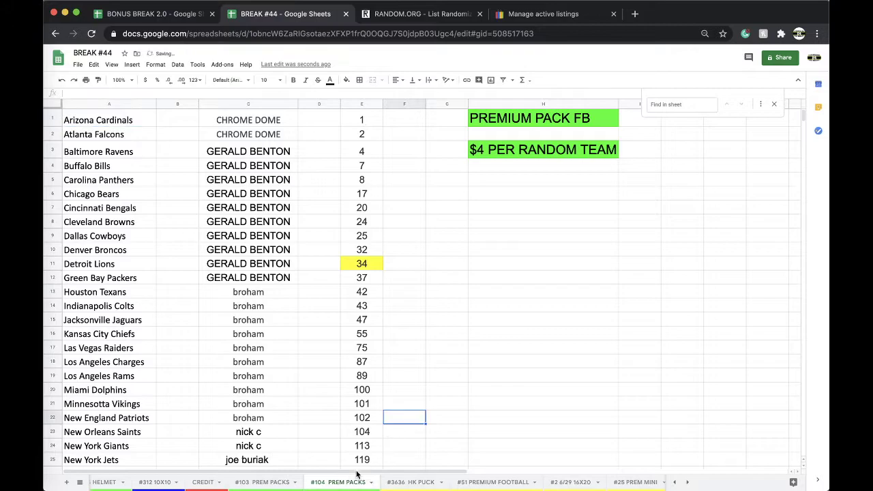
Color the #104 PREM PACKS sheet tab yellow and move it directly after #25 PREM MINI
left_click(371, 482)
mouse_move(341, 389)
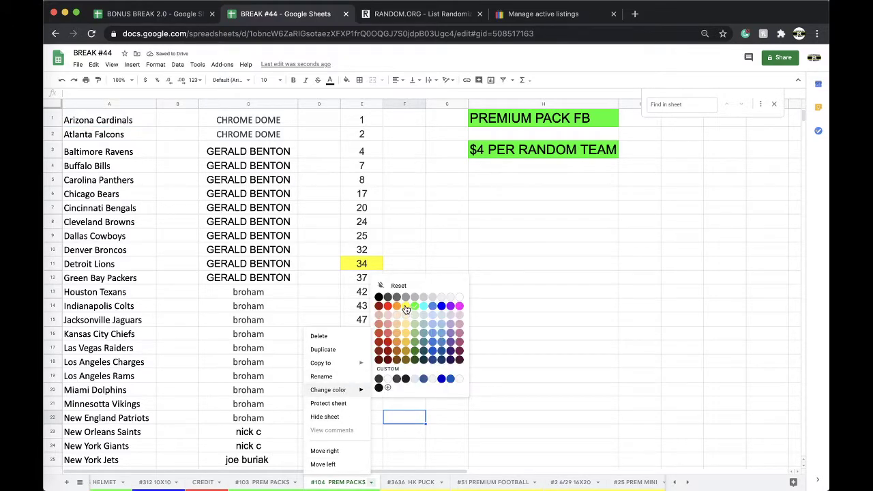
left_click_drag(351, 486, 631, 483)
Remove 34 from column E of #104 PREM PACKS by moving the numbers from 37 onward up to row 11
mouse_move(361, 277)
left_mouse_down()
mouse_move(362, 317)
mouse_move(360, 271)
left_mouse_up()
left_click(360, 271, "shift")
key("ctrl+c")
key("Delete")
scroll(363, 229, "up", 5)
key("ctrl+v")
key("ctrl+z")
left_click(362, 232)
key("ctrl+v")
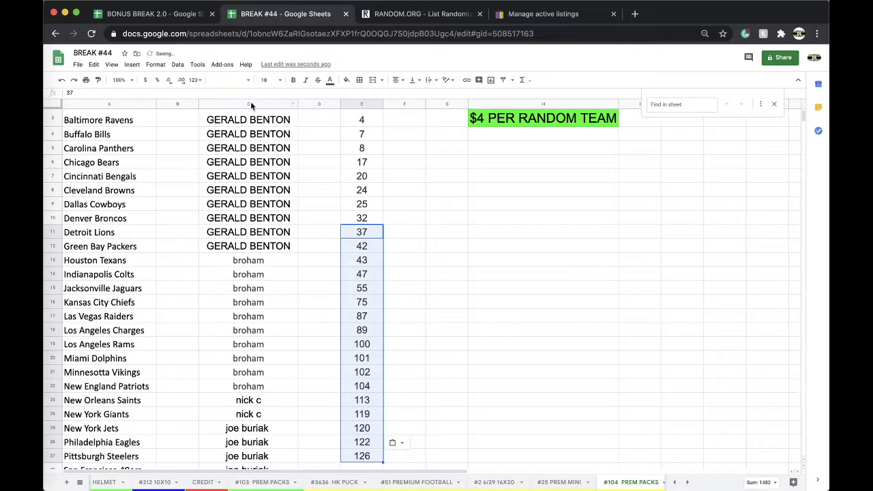
Clear all participant names from column C of #104 PREM PACKS and return to the #103 PREM PACKS sheet
left_click(251, 102)
key("Delete")
left_click(262, 482)
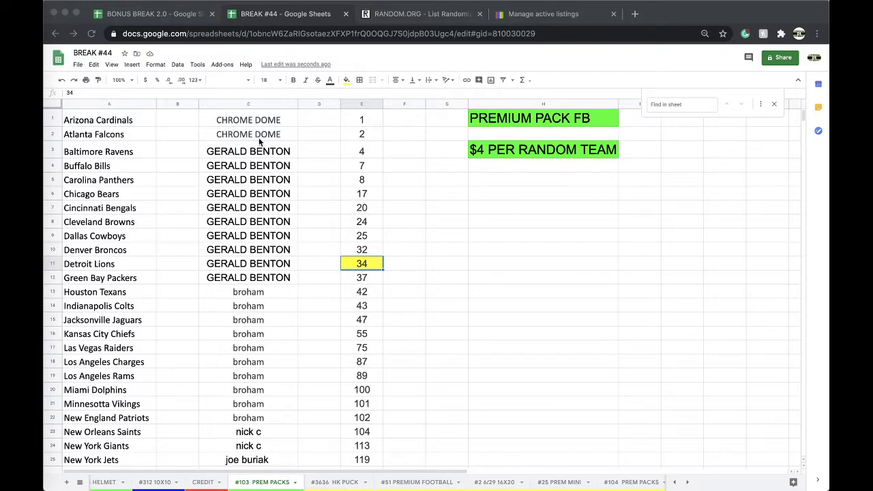
Copy the participant names from column C and randomize them as a new list in the RANDOM.ORG List Randomizer
scroll(259, 144, "down", 3)
scroll(262, 177, "down", 7)
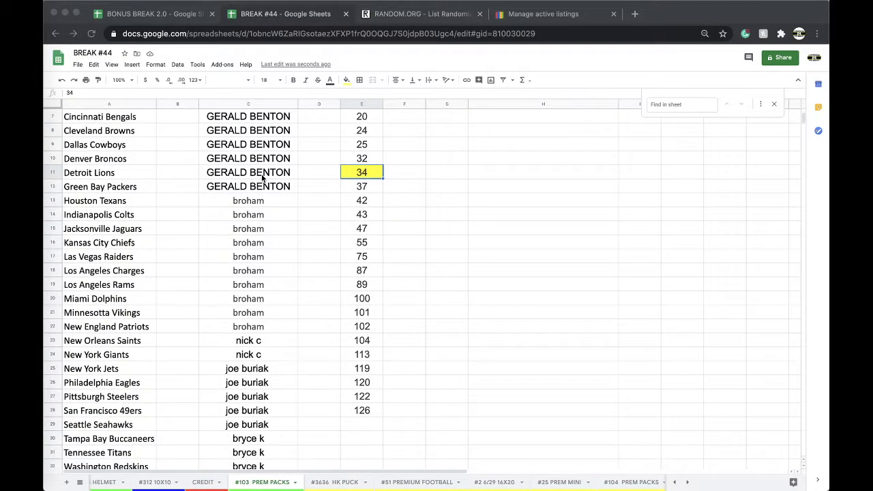
left_click(246, 106)
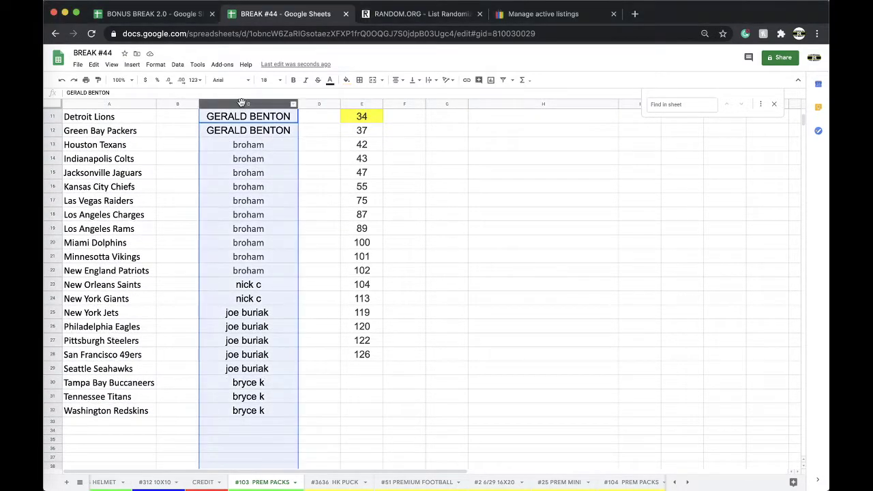
left_click(411, 15)
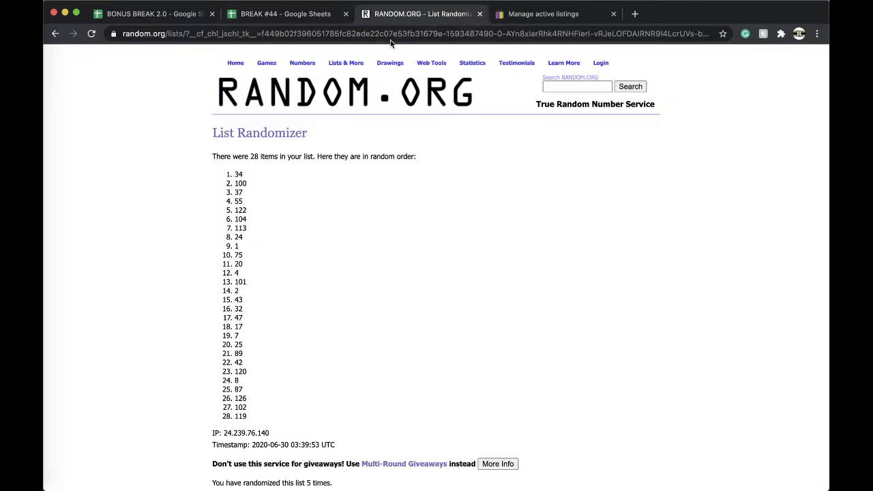
left_click(386, 33)
key("Return")
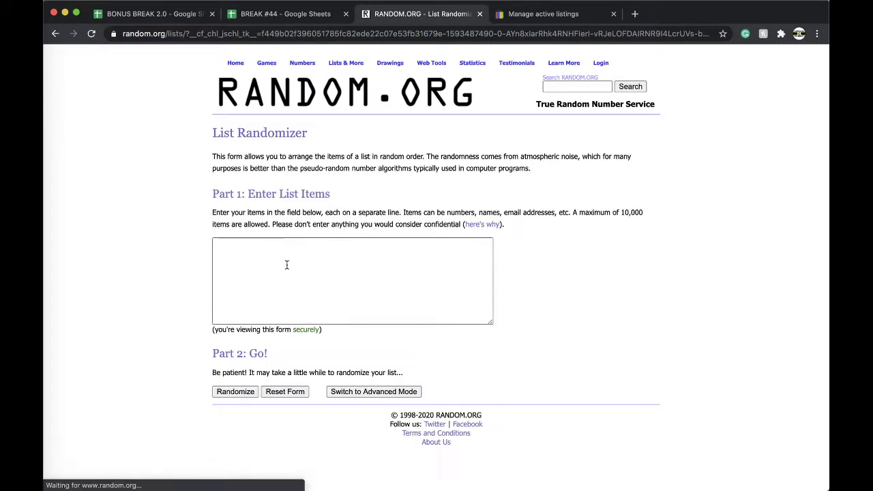
left_click(287, 263)
left_click(232, 394)
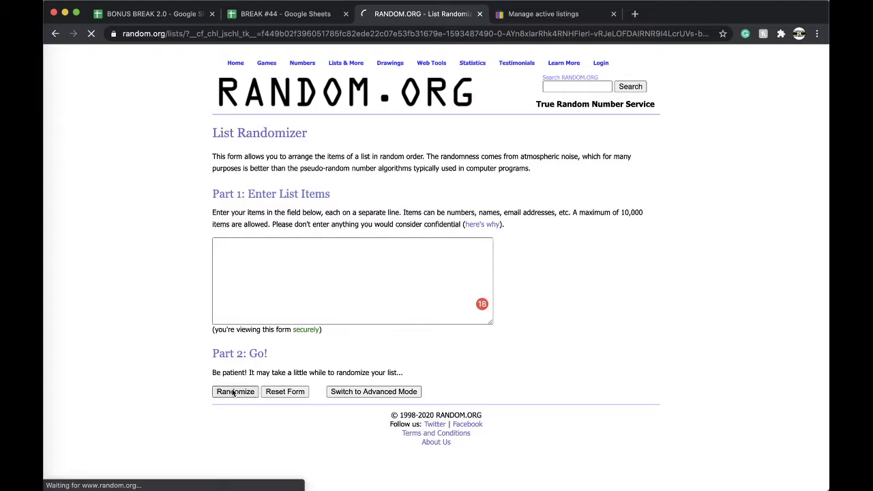
Repeat the randomization of the participant names until the list has been randomized five times
left_click(215, 424)
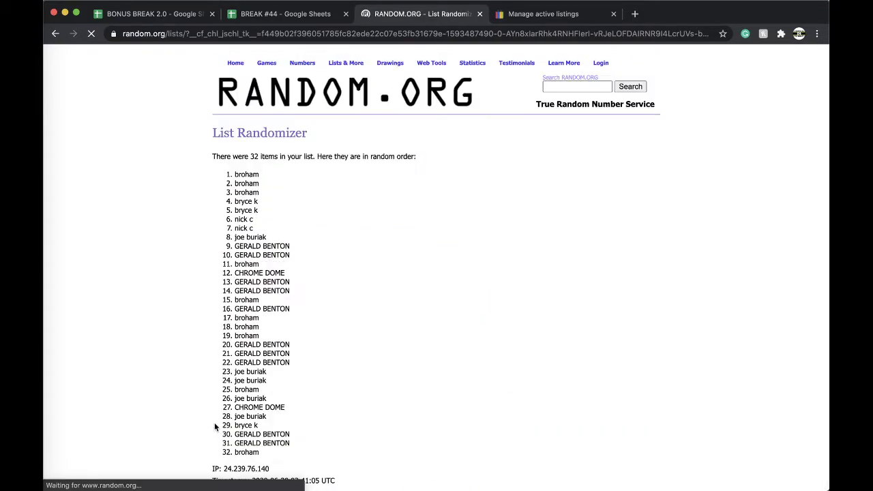
left_click(227, 422)
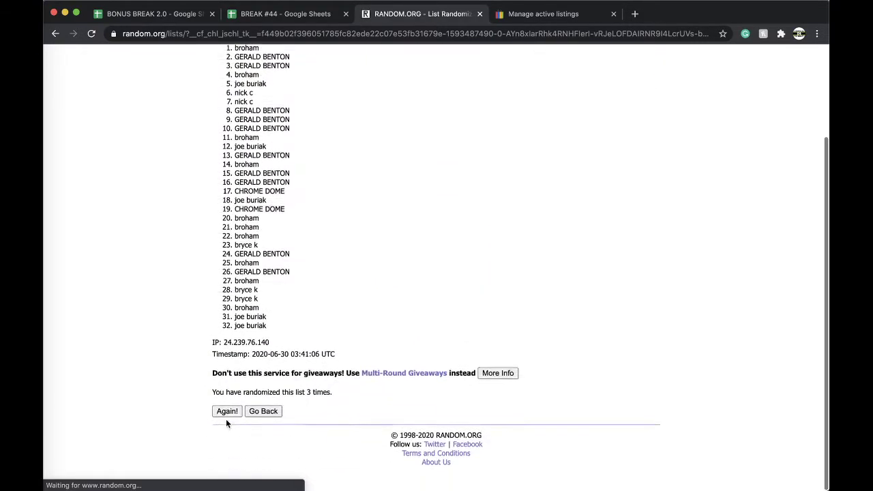
left_click(227, 421)
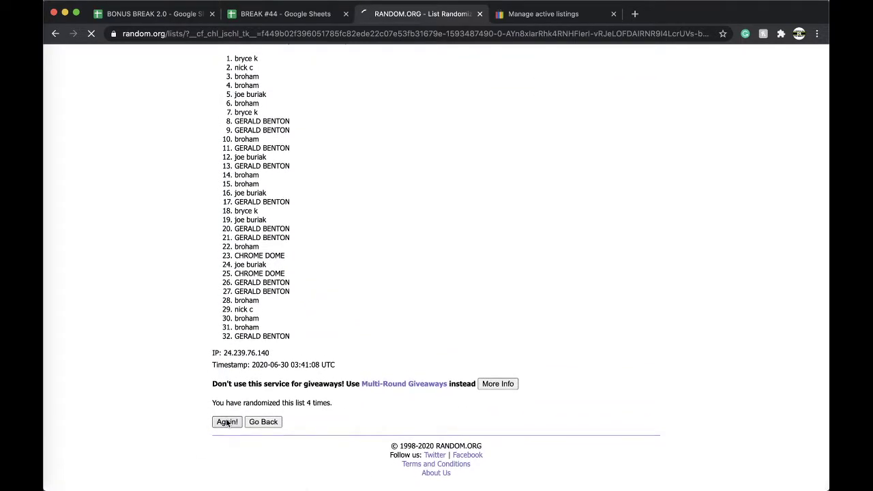
left_click(227, 422)
Copy all 32 randomized names and paste them into #103 PREM PACKS starting at cell B1
left_click_drag(235, 171, 306, 337)
key("ctrl+c")
scroll(292, 218, "down", 3)
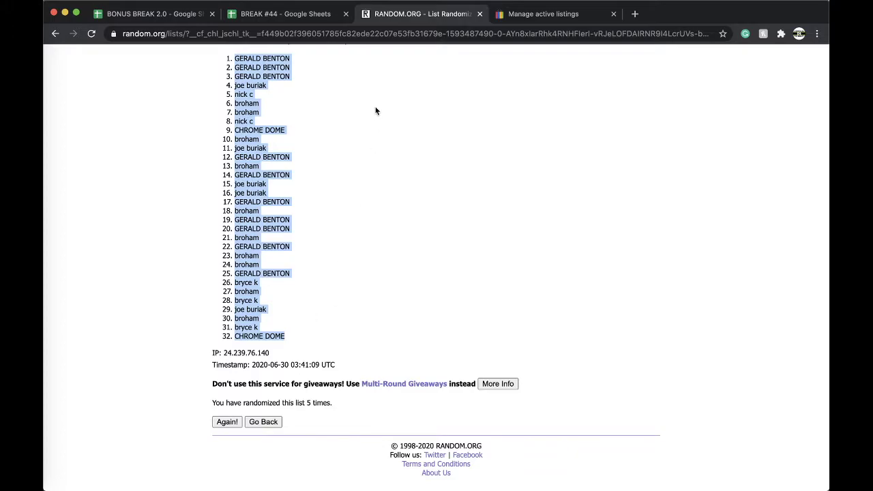
left_click(285, 13)
scroll(174, 127, "up", 5)
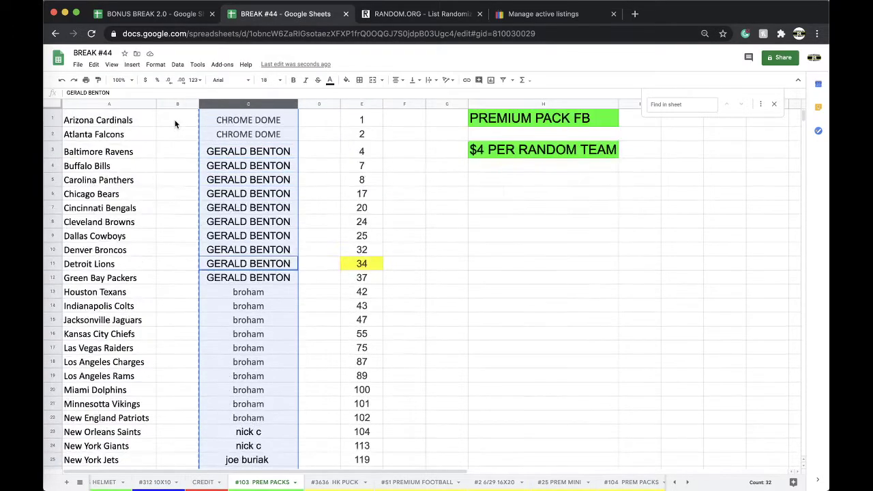
left_click(178, 120)
key("ctrl+v")
Set the pasted names in column B to font size 18 and fit the column width to them
left_click(268, 79)
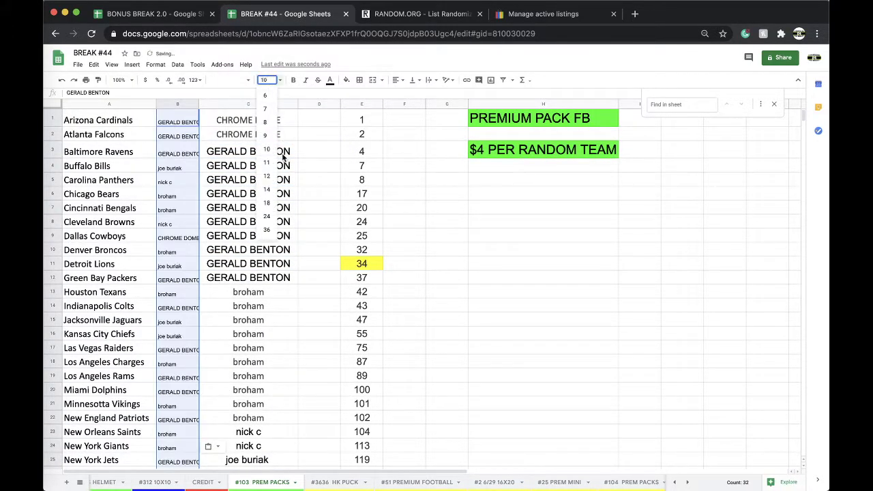
left_click(267, 203)
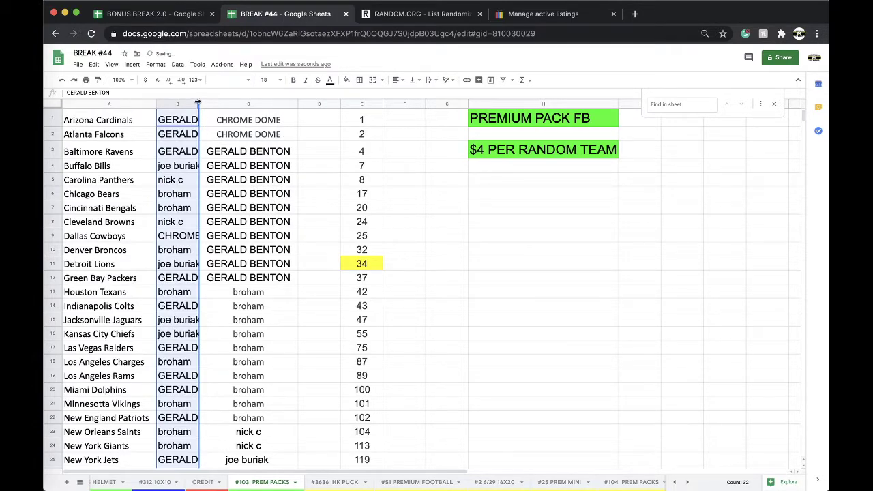
double_click(197, 102)
Sort the sheet by column B from A to Z and review the teams assigned to each participant
left_click(177, 64)
left_click(179, 82)
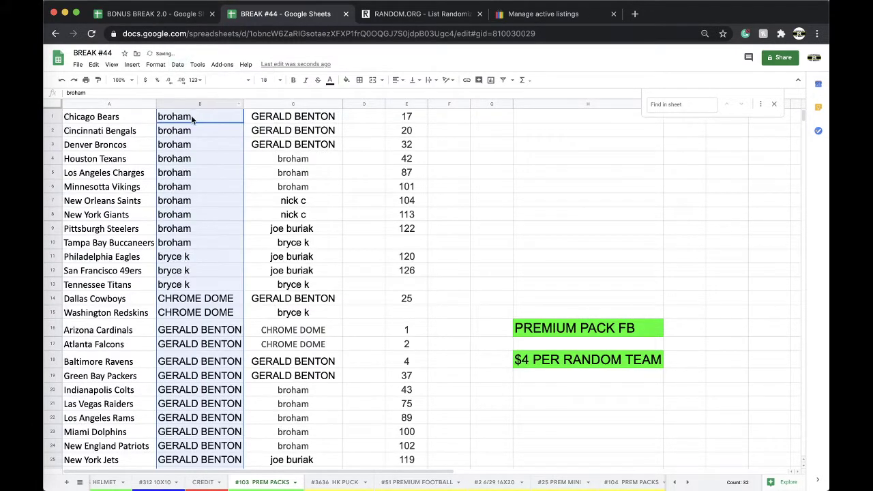
left_click(198, 173)
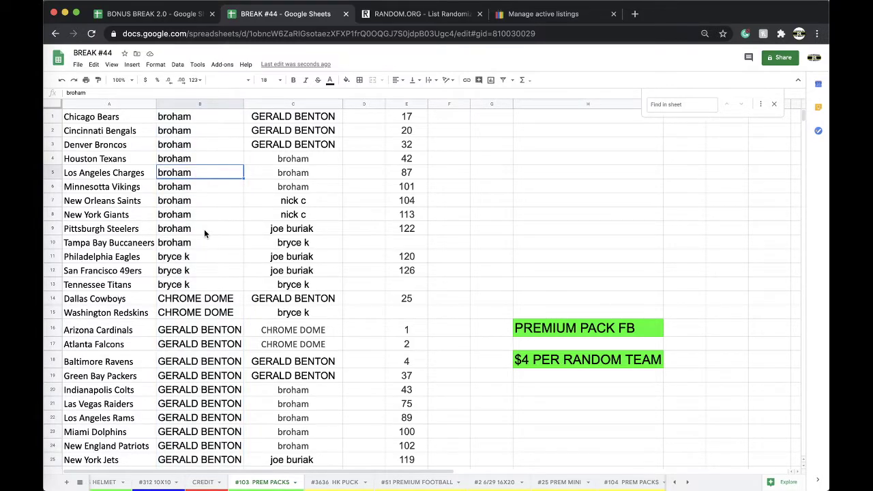
scroll(204, 229, "down", 2)
scroll(205, 236, "down", 3)
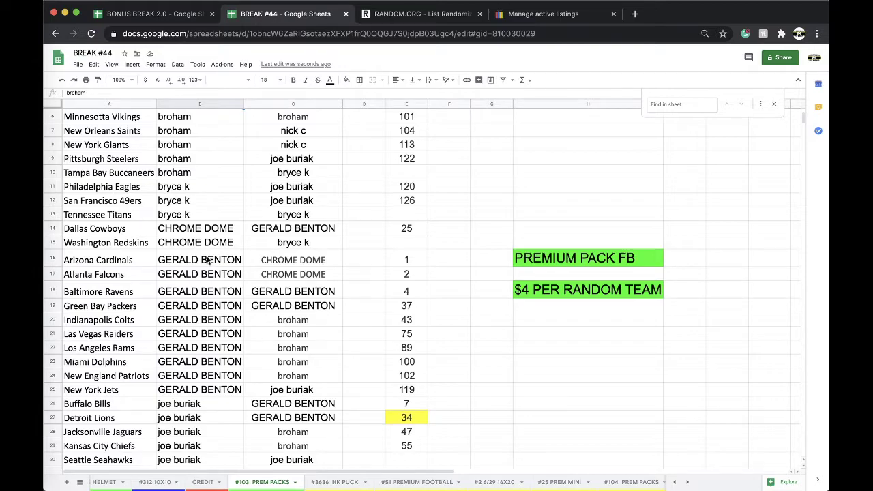
scroll(203, 269, "down", 5)
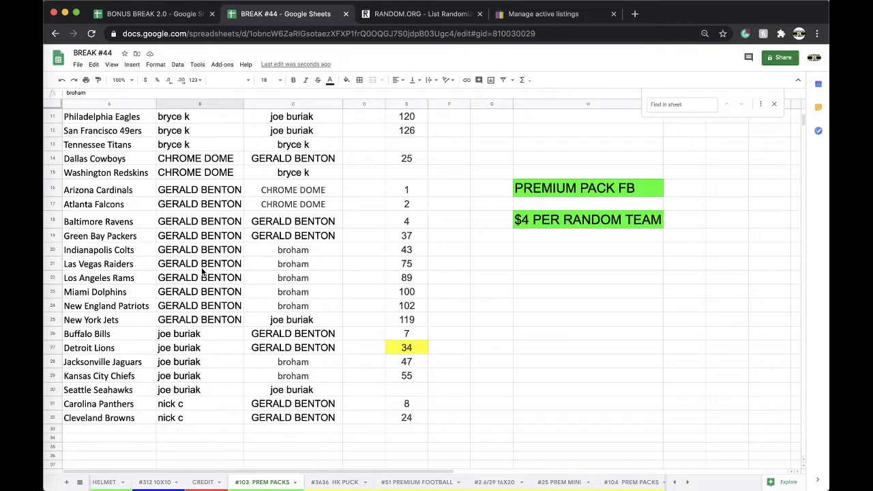
scroll(203, 271, "down", 1)
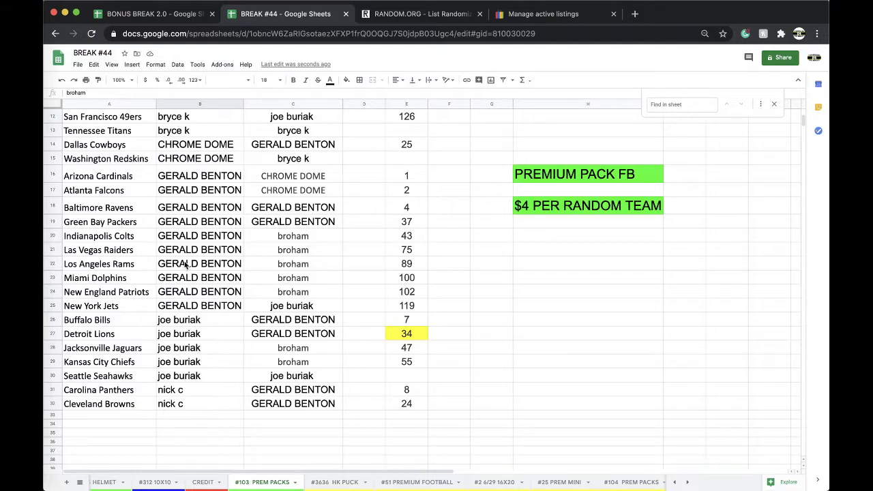
Sort the sheet by the team names in column A from A to Z
scroll(191, 269, "up", 4)
left_click(109, 104)
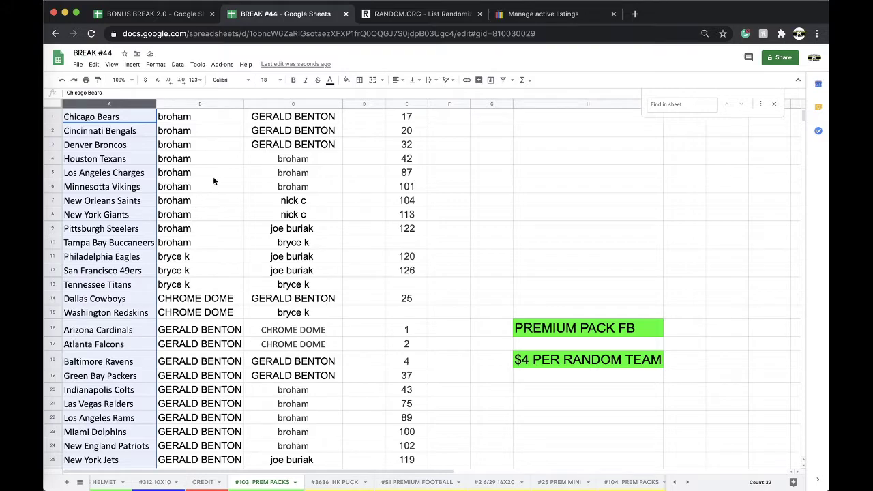
left_click(177, 64)
left_click(198, 72)
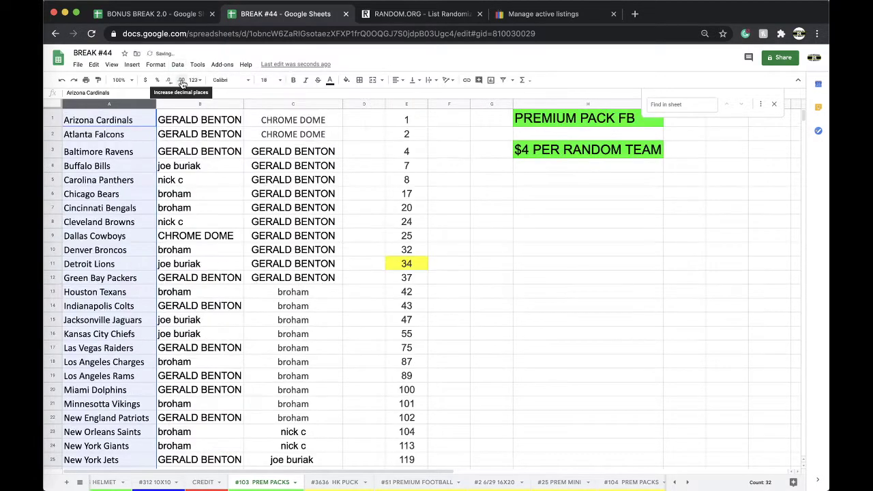